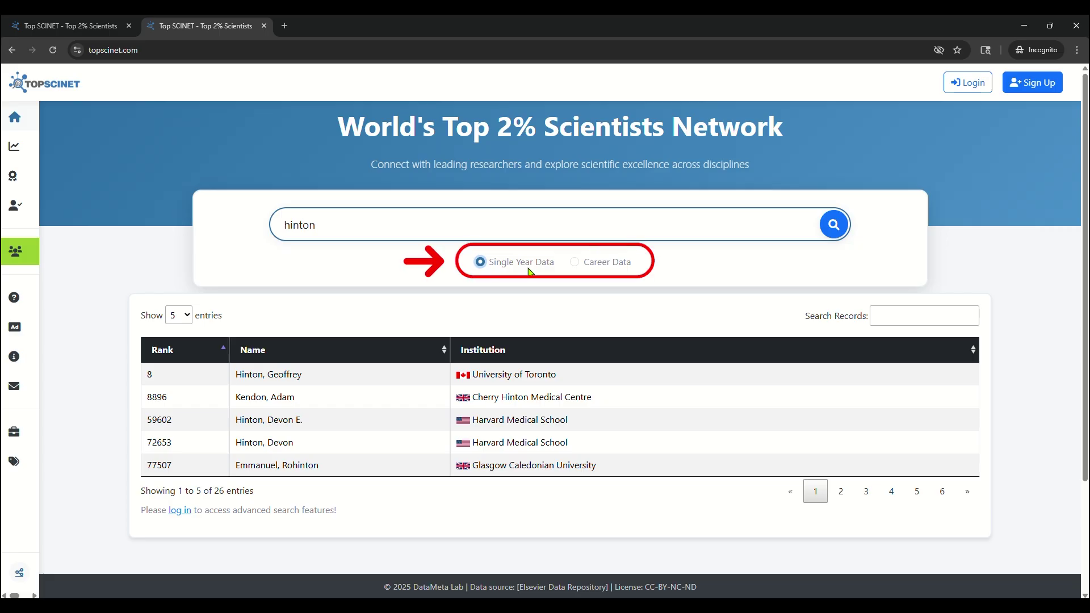
Switch the 'hinton' search results to Career Data, with Geoffrey Hinton listed first
left_click(574, 262)
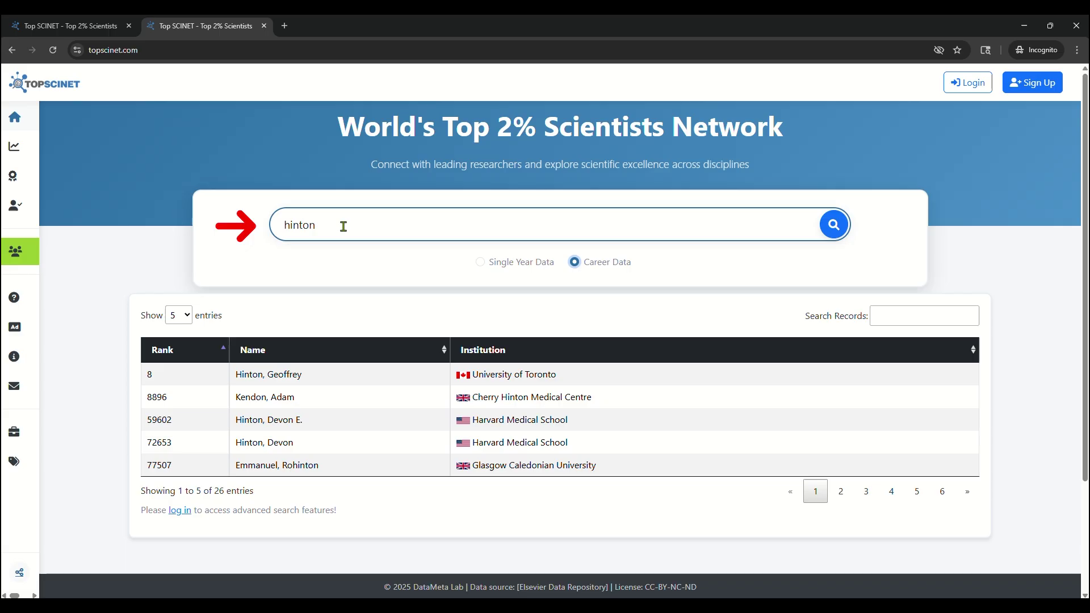
Check Geoffrey Hinton's institution, Main Field and SubField 2 labels, then go back to the DataMeta Lab profile
left_click(272, 377)
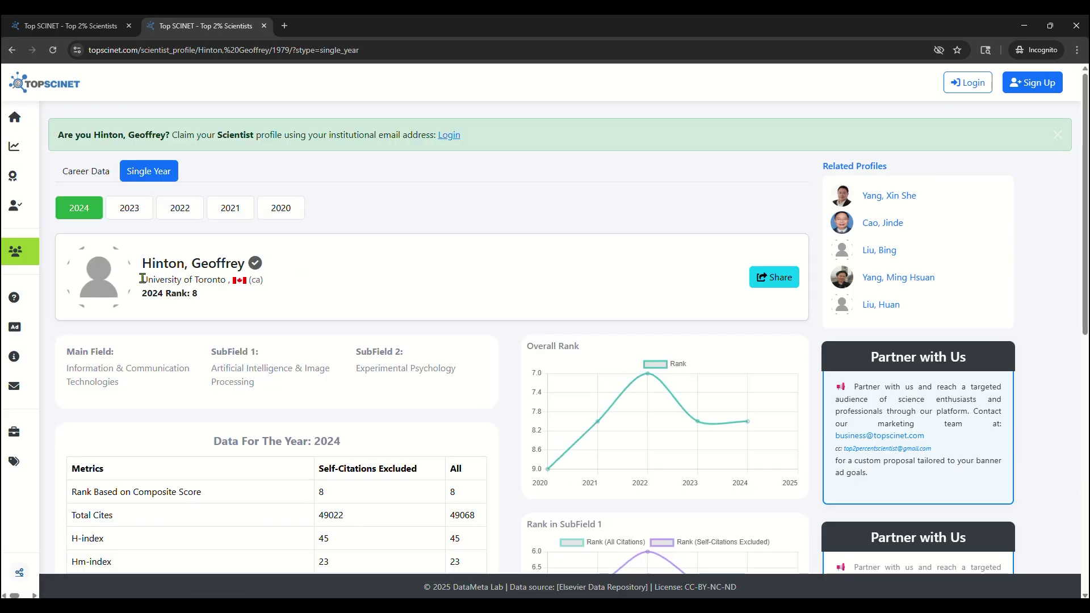
left_click_drag(142, 279, 223, 282)
left_click(223, 281)
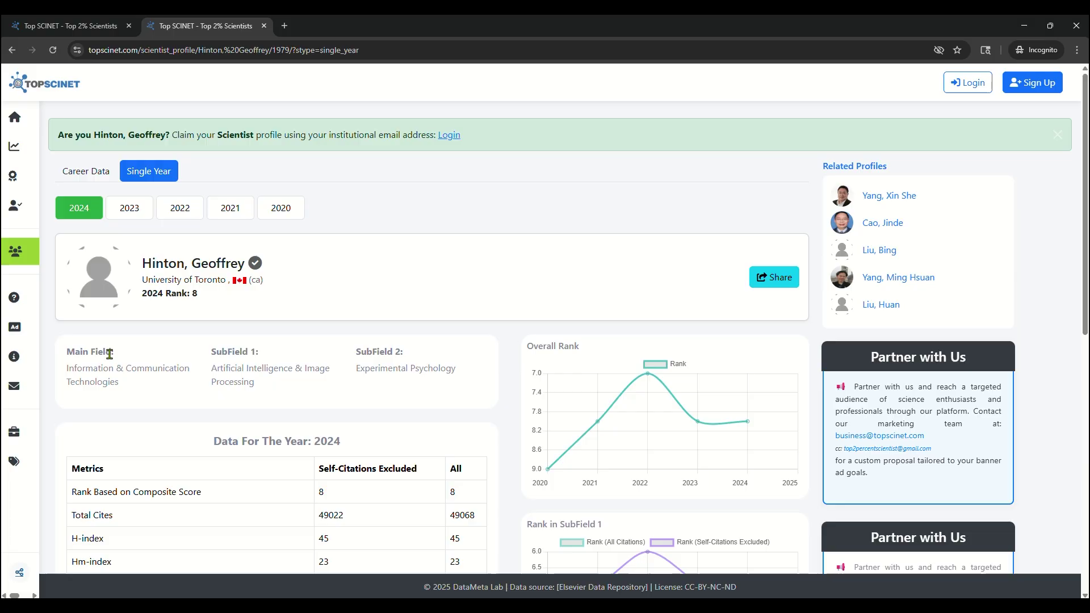
left_click_drag(113, 352, 63, 357)
left_click_drag(357, 351, 428, 359)
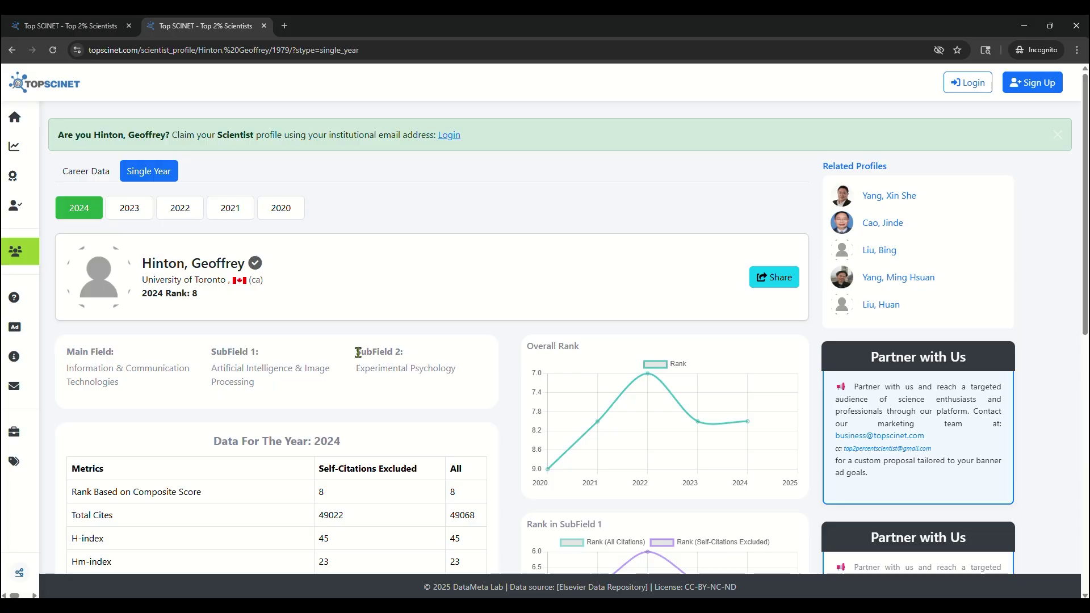
left_click(418, 365)
key("alt+Left")
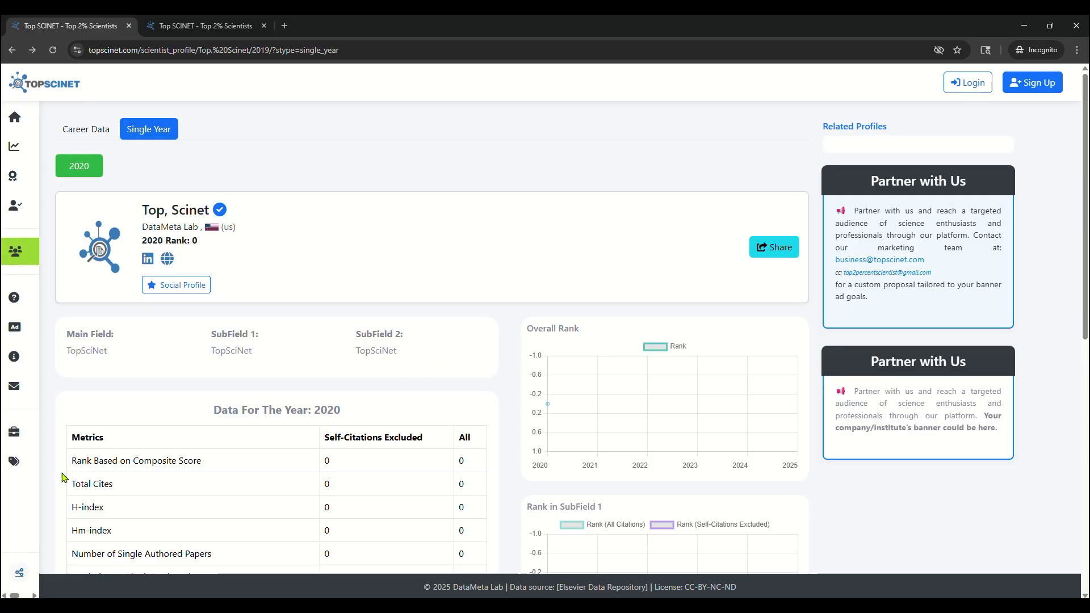
mouse_move(14, 461)
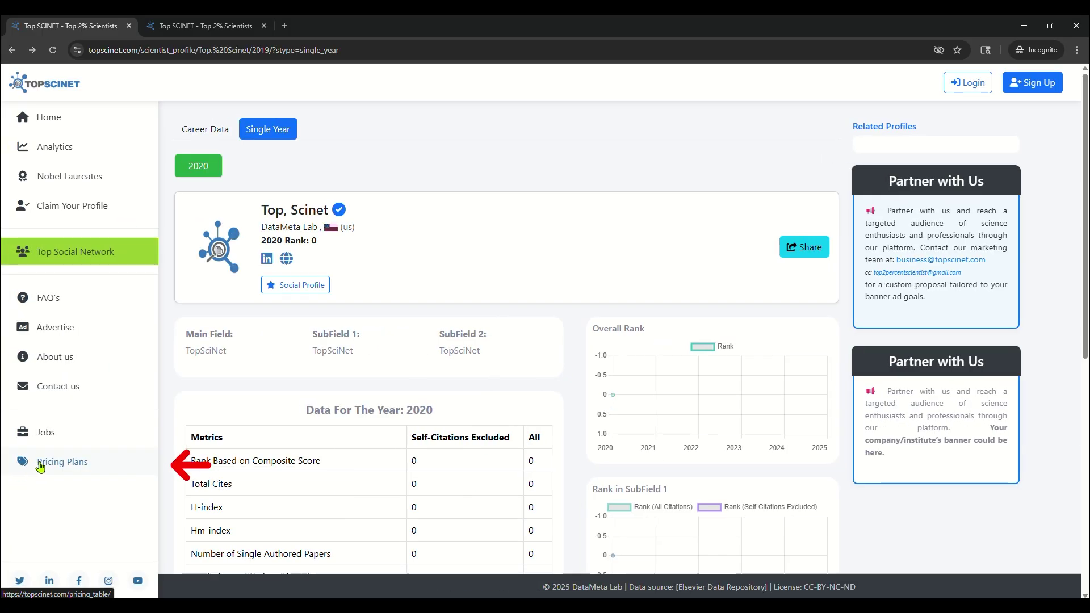
View the Pricing Plans with Elite Researcher subscribed, then expand the account menu
left_click(40, 467)
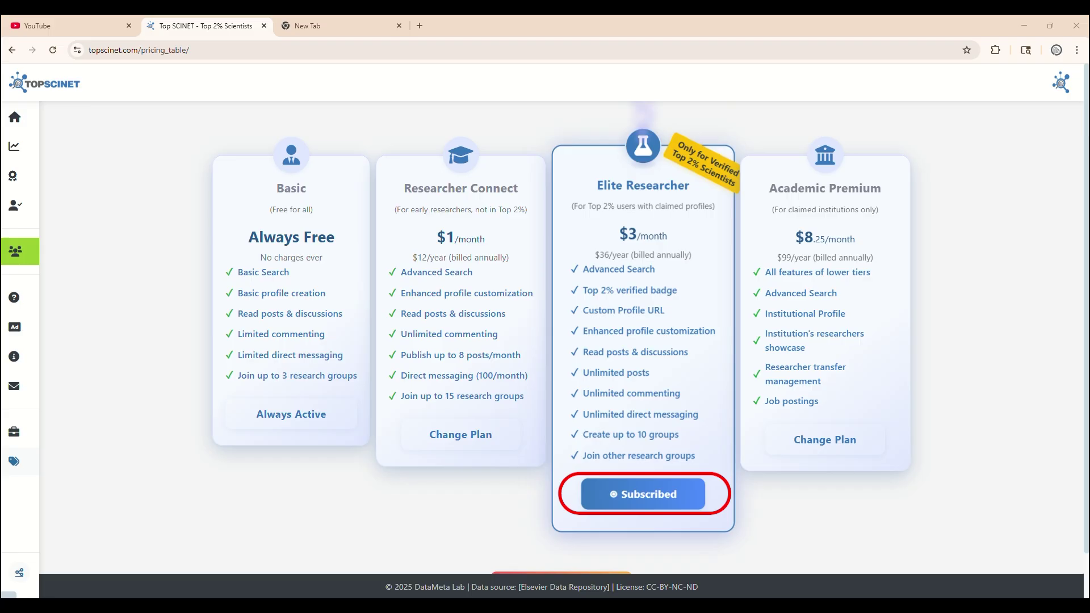
left_click(1058, 85)
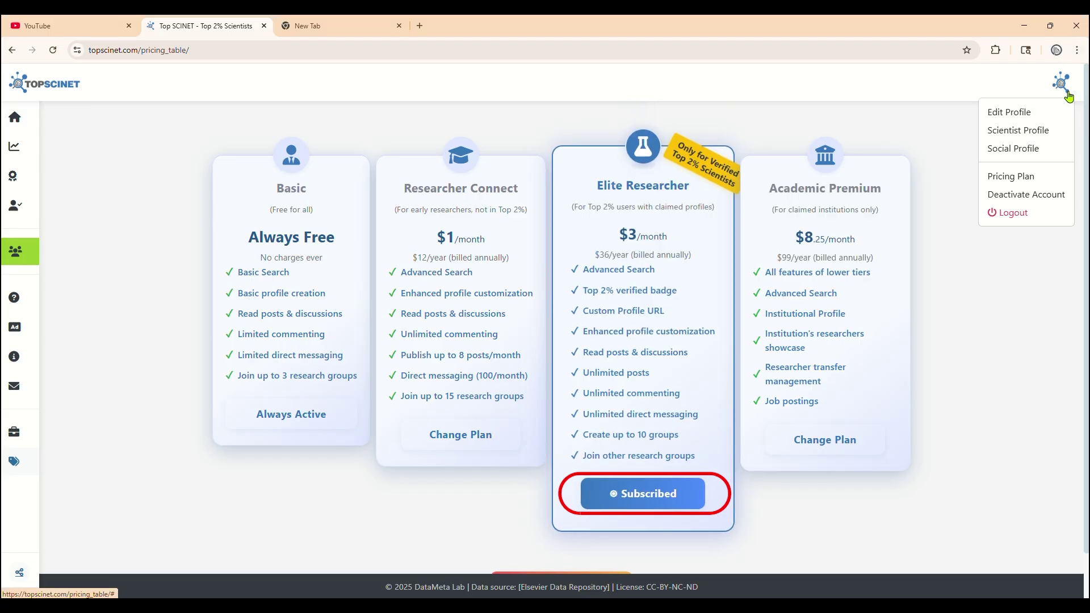
On the own scientist profile, save SubField 2 as 'Top SciNet'
left_click(1034, 131)
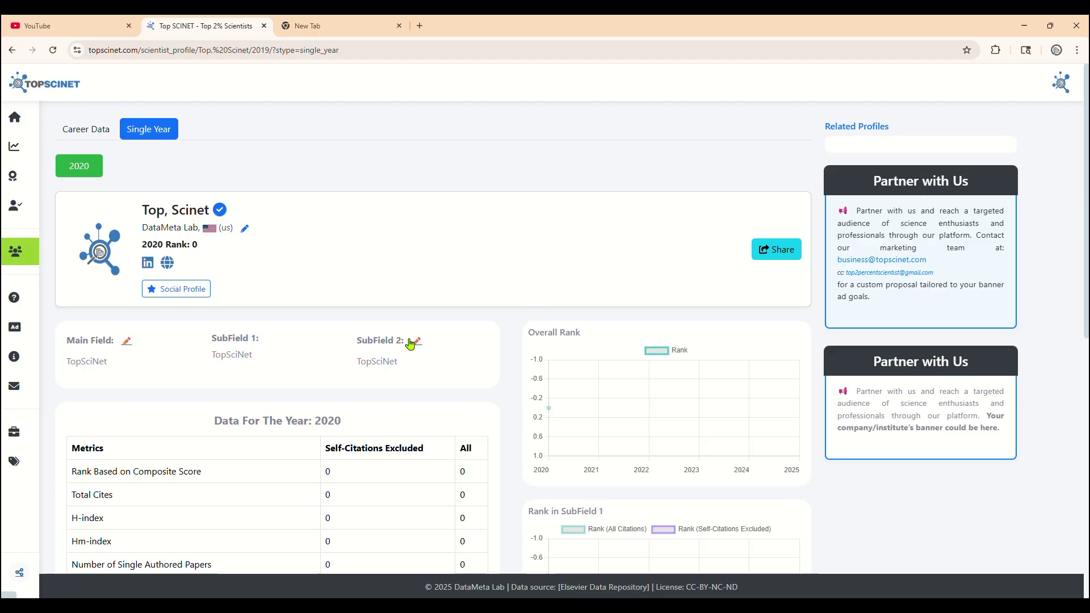
left_click(412, 343)
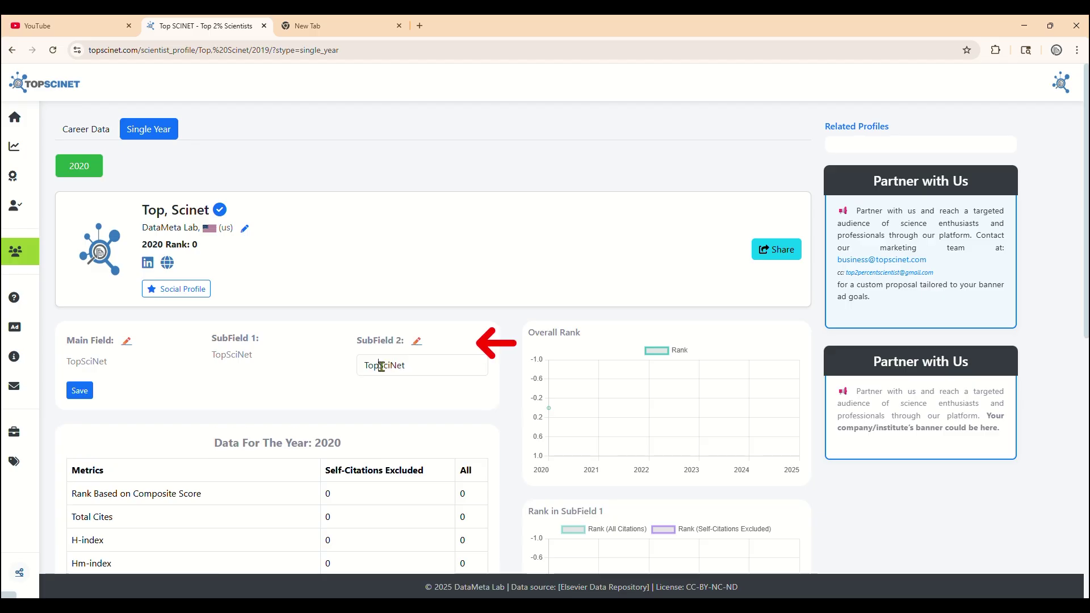
left_click_drag(375, 364, 446, 374)
type("Top SciNet")
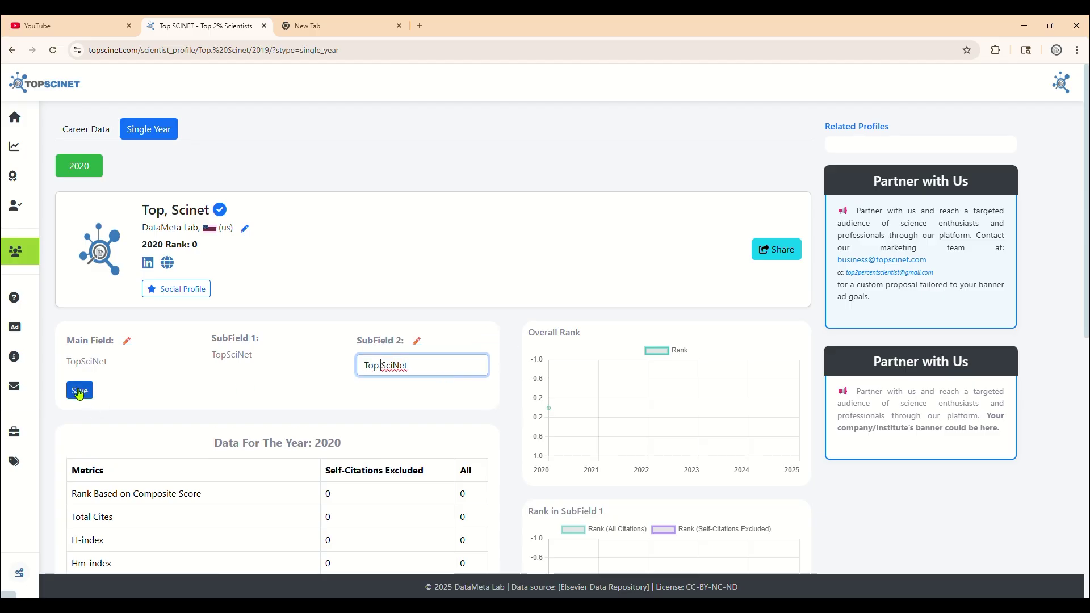
left_click(80, 391)
Save Main Field as 'Top Sci Net' and clear the institute's country code
left_click(126, 344)
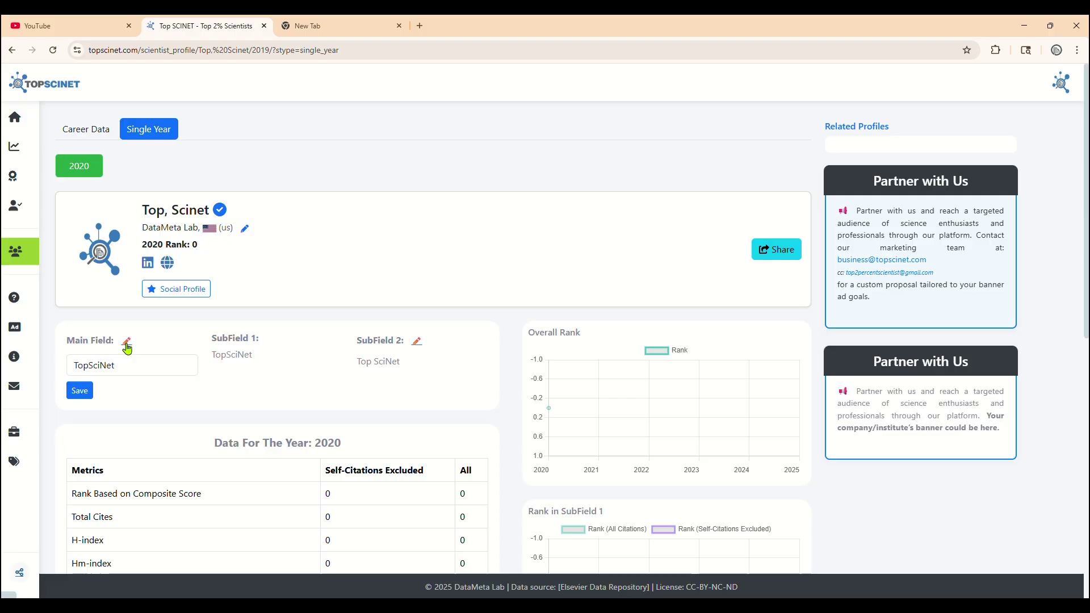
left_click(100, 366)
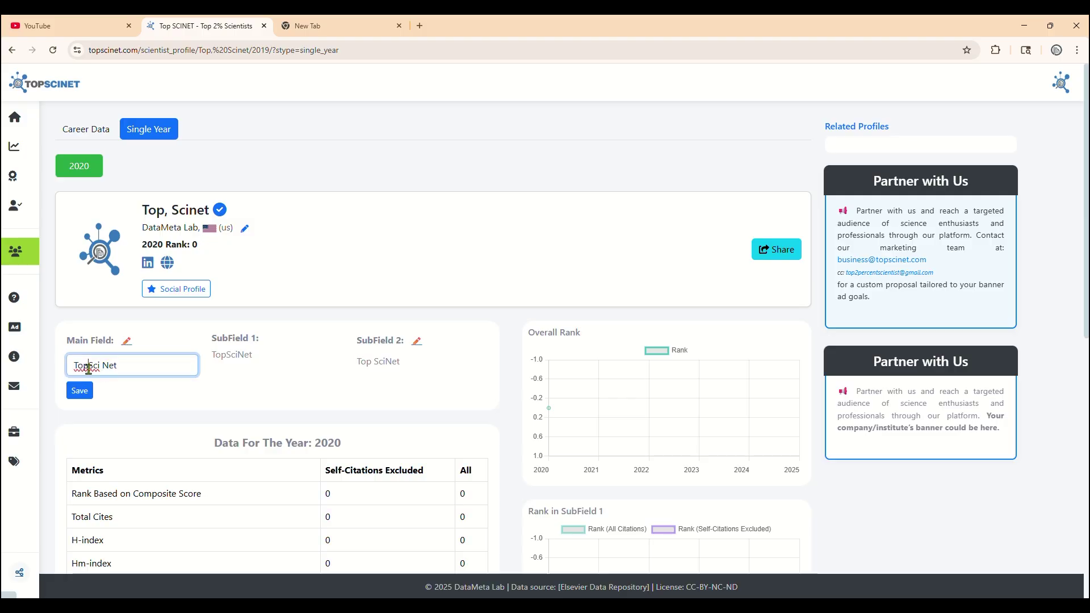
left_click(77, 392)
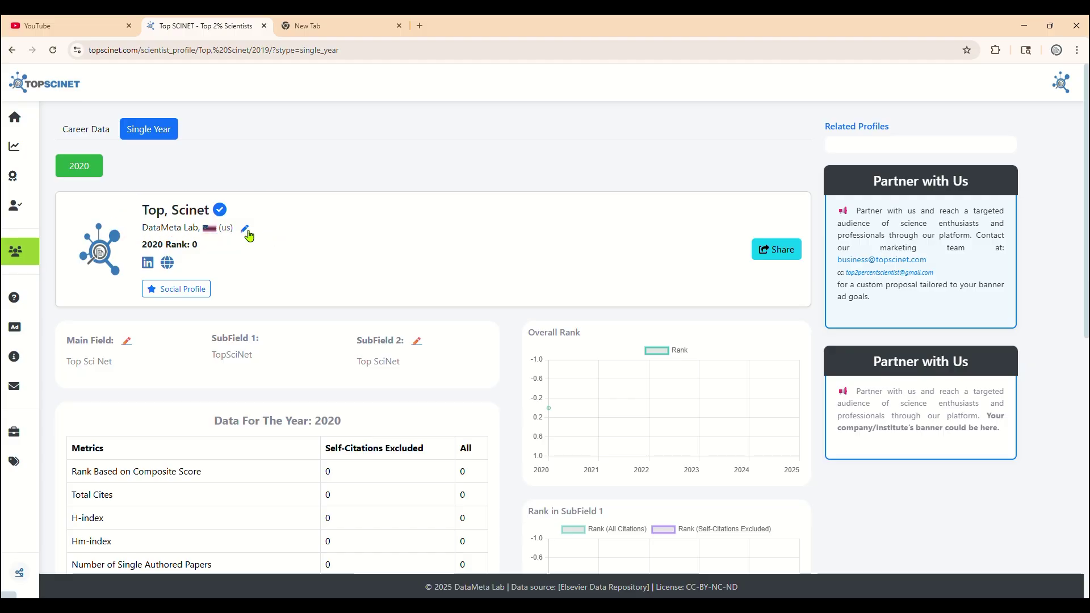
left_click(245, 229)
double_click(314, 245)
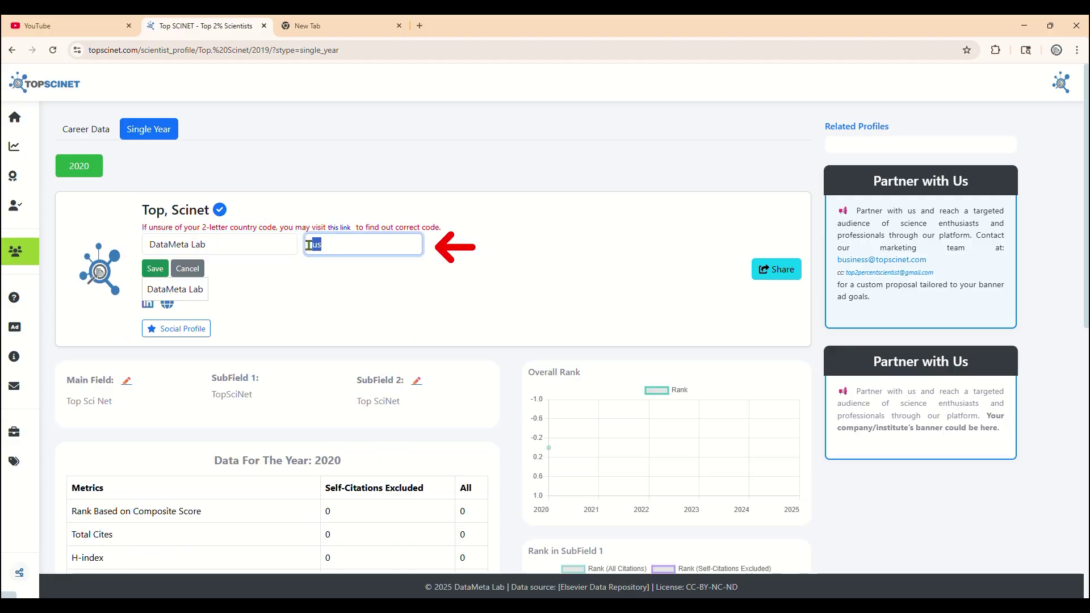
key("BackSpace")
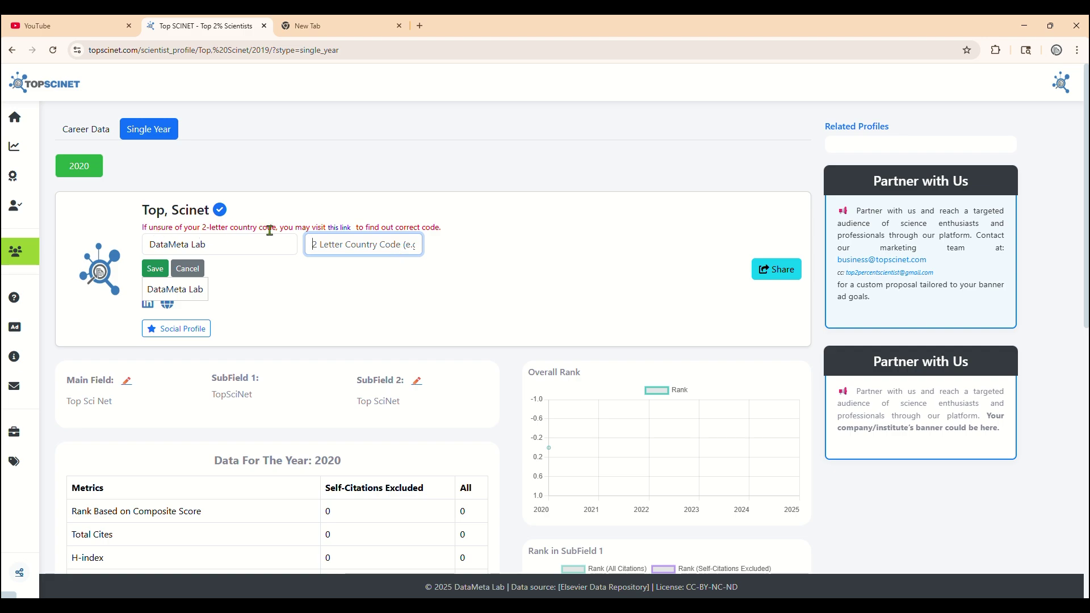
On the country ISO codes page, dismiss the ad notice and search 'aust' to find AU and AT
left_click(344, 228)
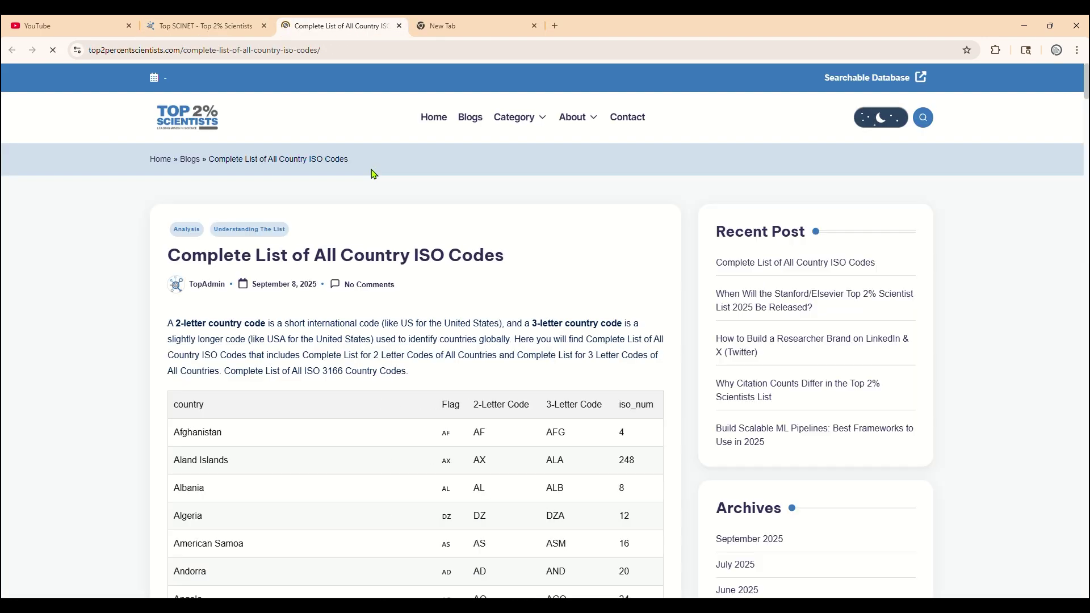
scroll(459, 381, "down", 2)
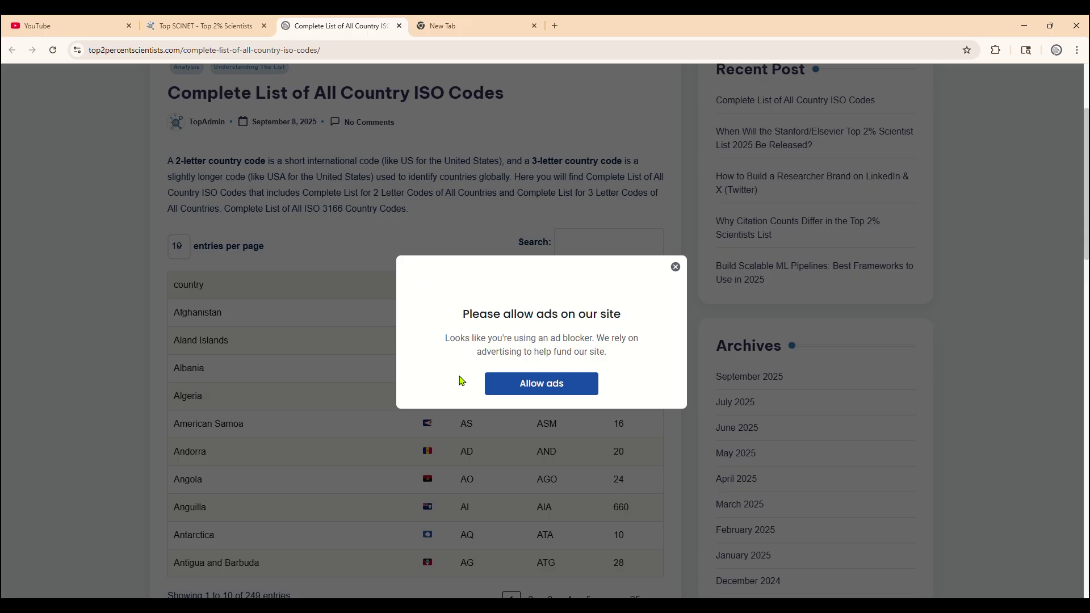
left_click(676, 267)
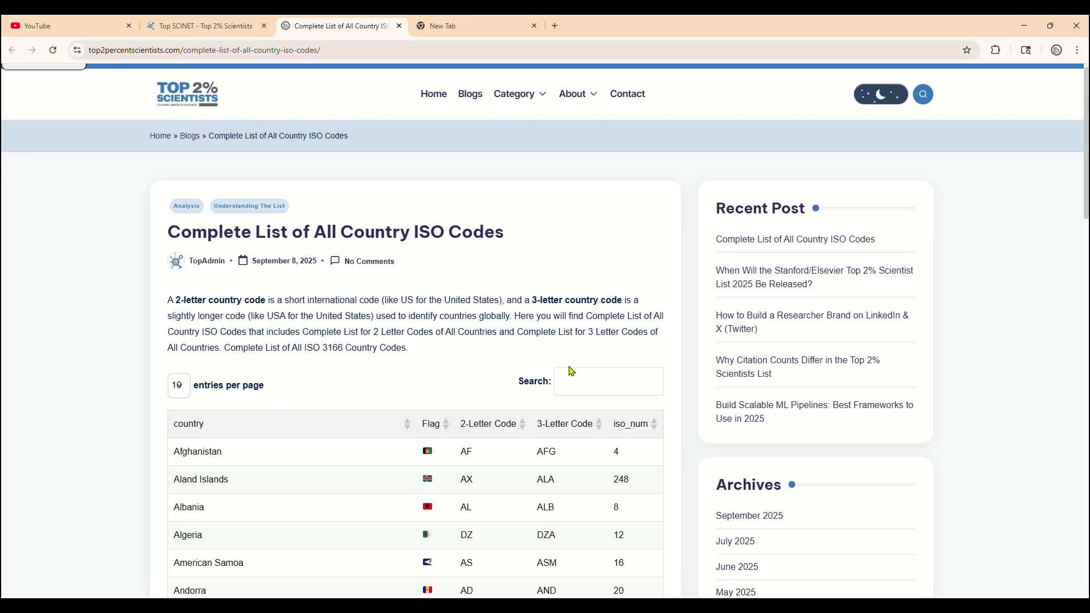
scroll(571, 372, "down", 1)
left_click(584, 291)
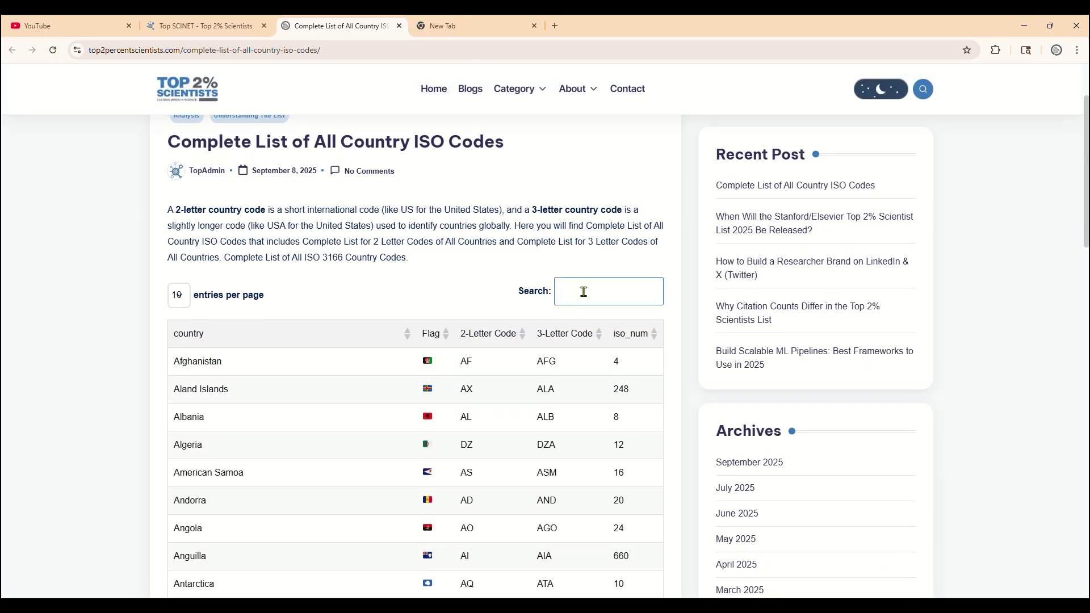
type("chin")
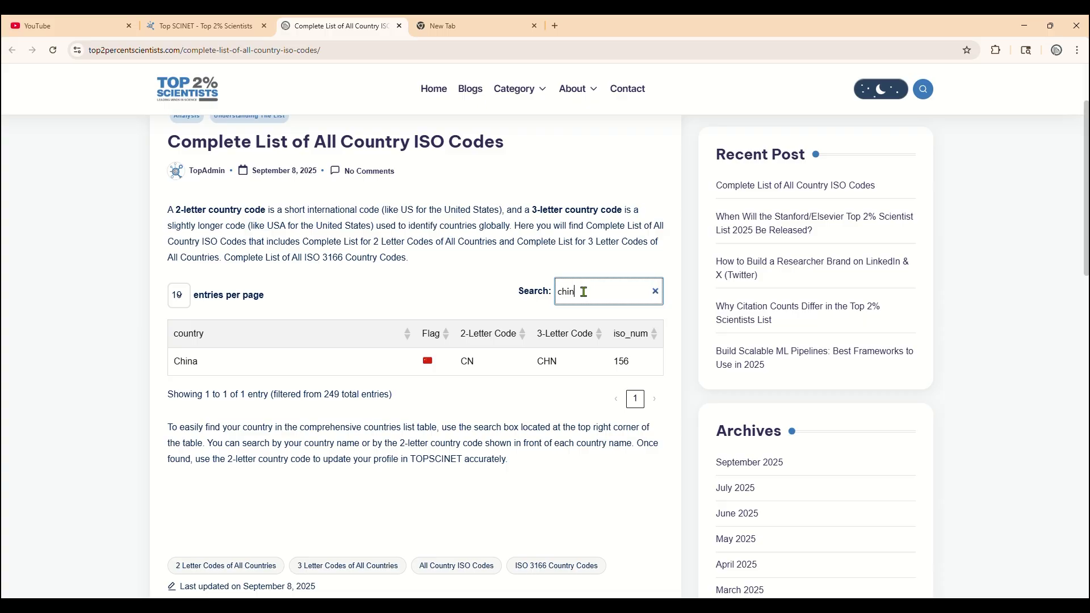
key("ctrl+a")
type("aust")
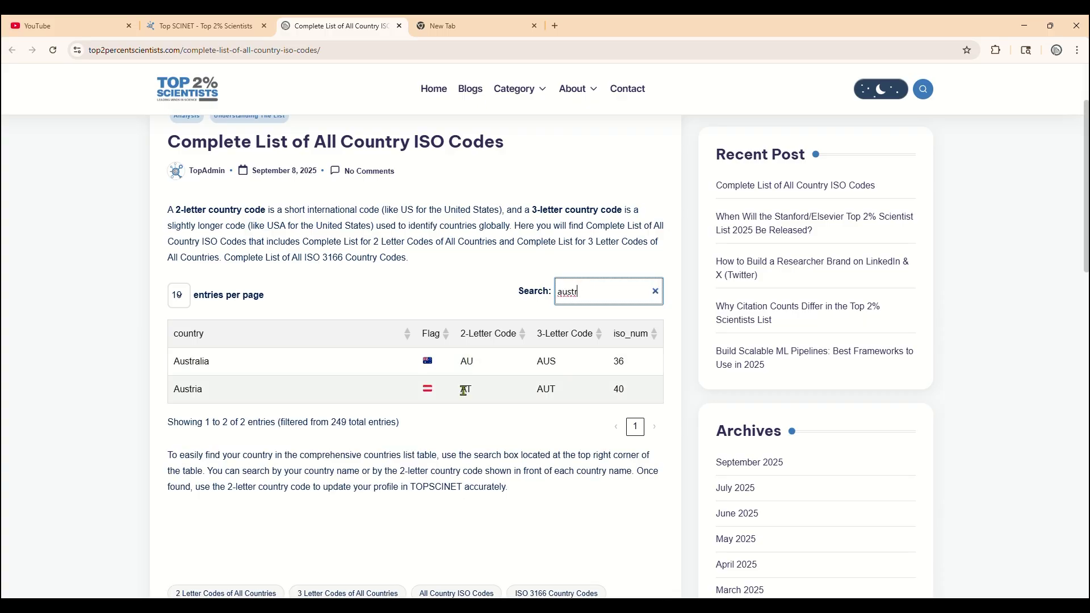
Save the institute's country code as 'au' and dismiss the confirmation
key("ctrl+shift+Tab")
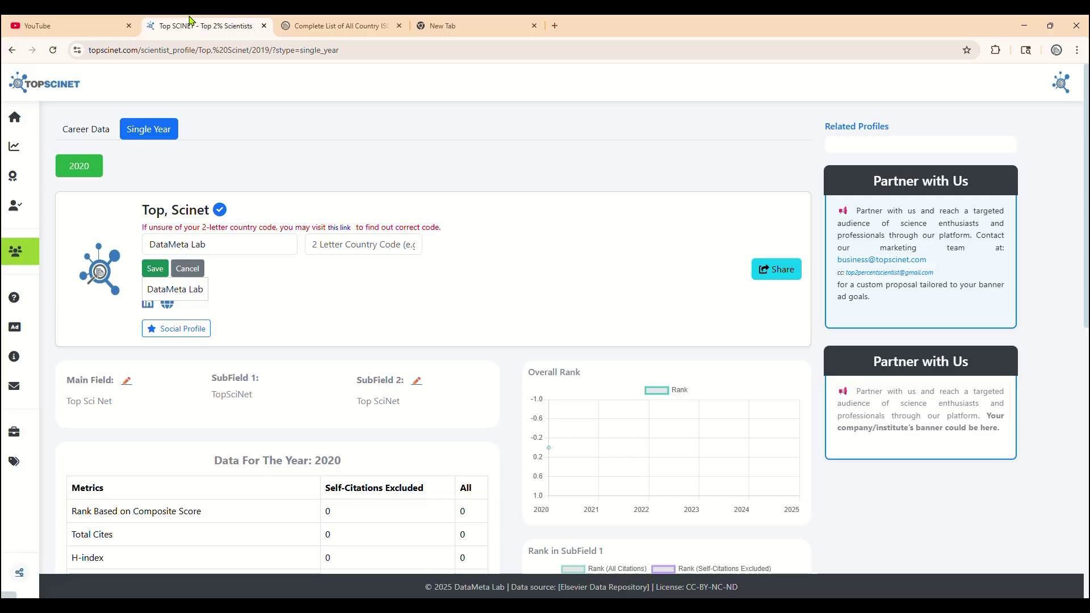
left_click(359, 246)
type("au")
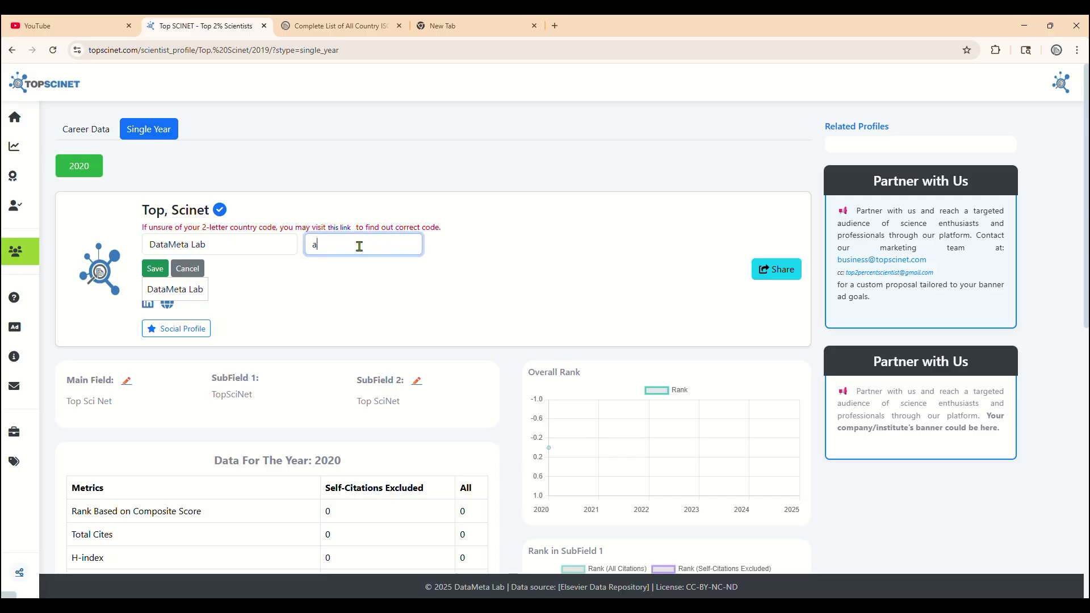
left_click(157, 273)
left_click(639, 122)
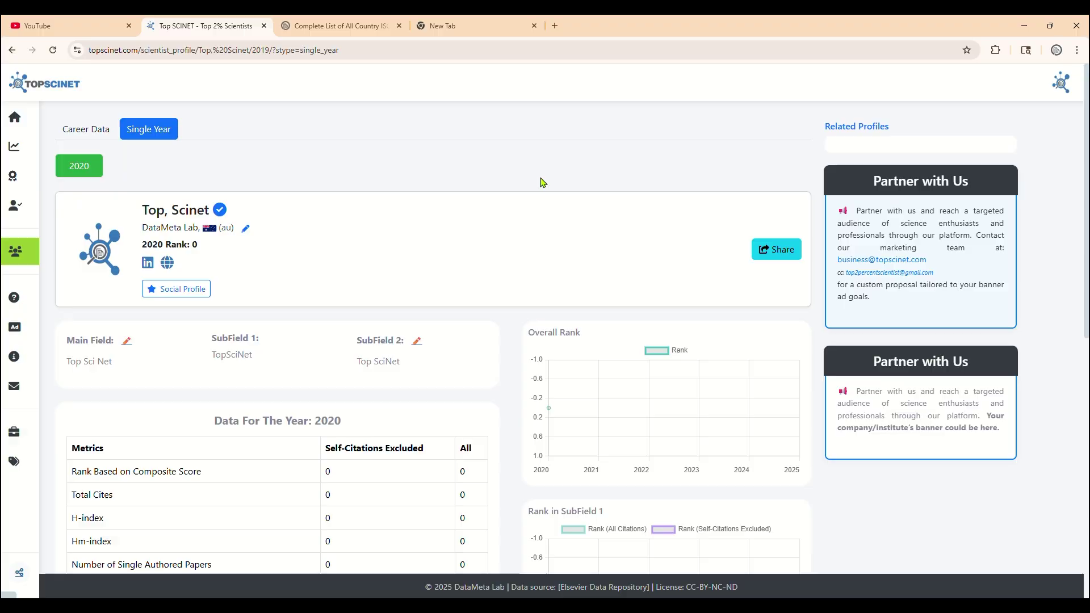
Replace the country code with 'us', save, and acknowledge the update message
left_click(244, 229)
double_click(317, 245)
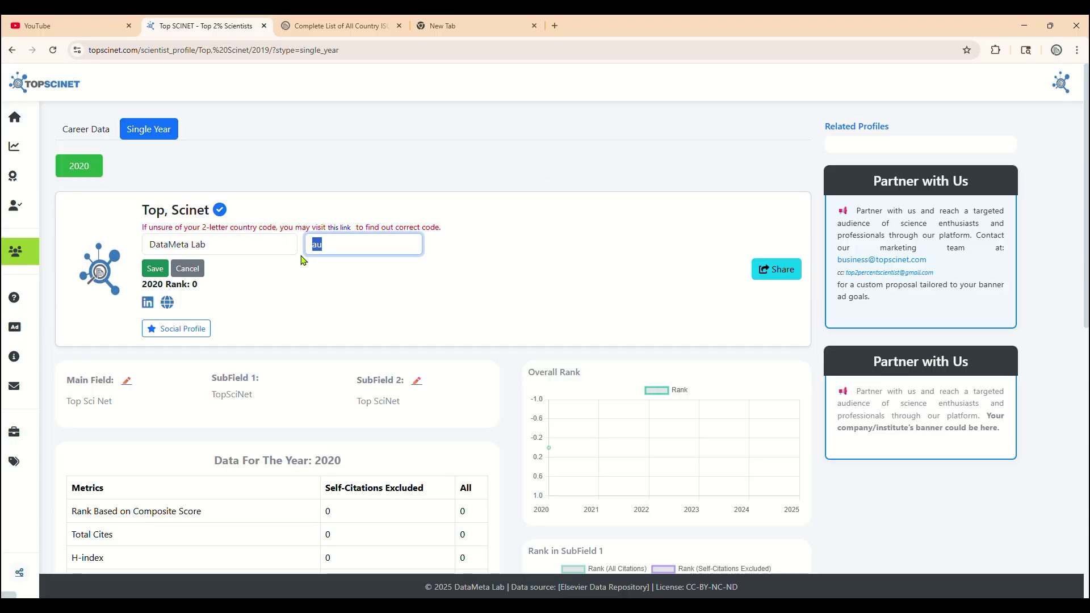
type("us")
left_click(155, 271)
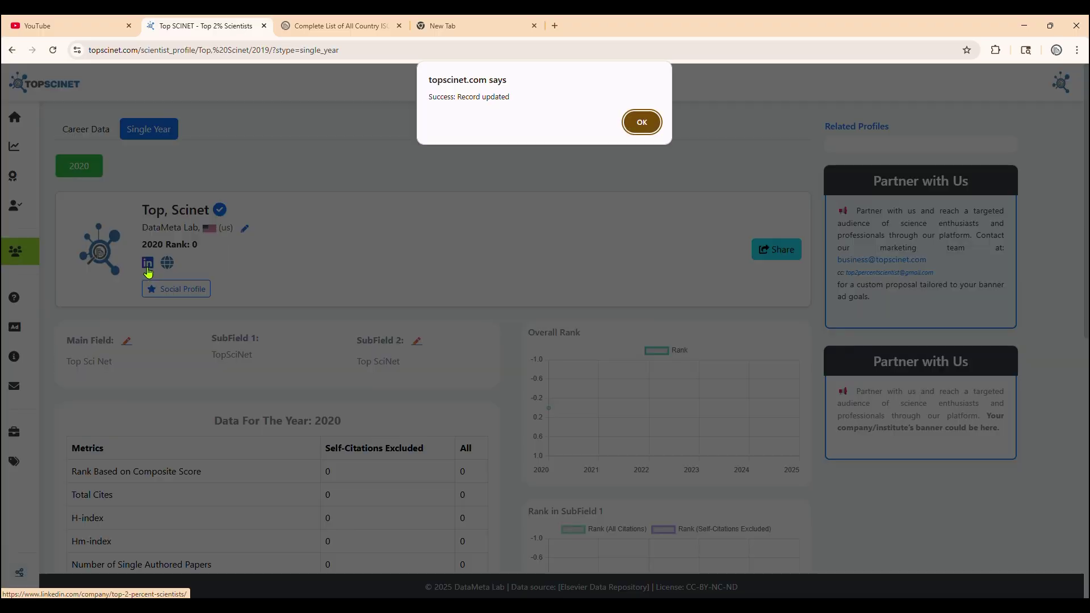
left_click(638, 122)
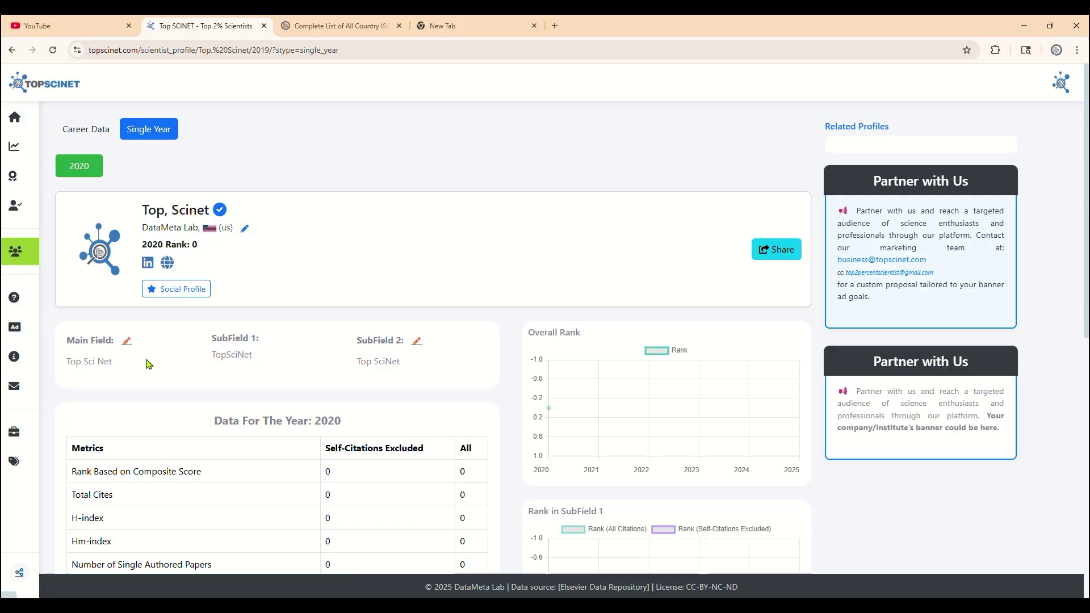
Go to the social network feed via Social Profile in the account menu
left_click(1060, 83)
left_click(1012, 145)
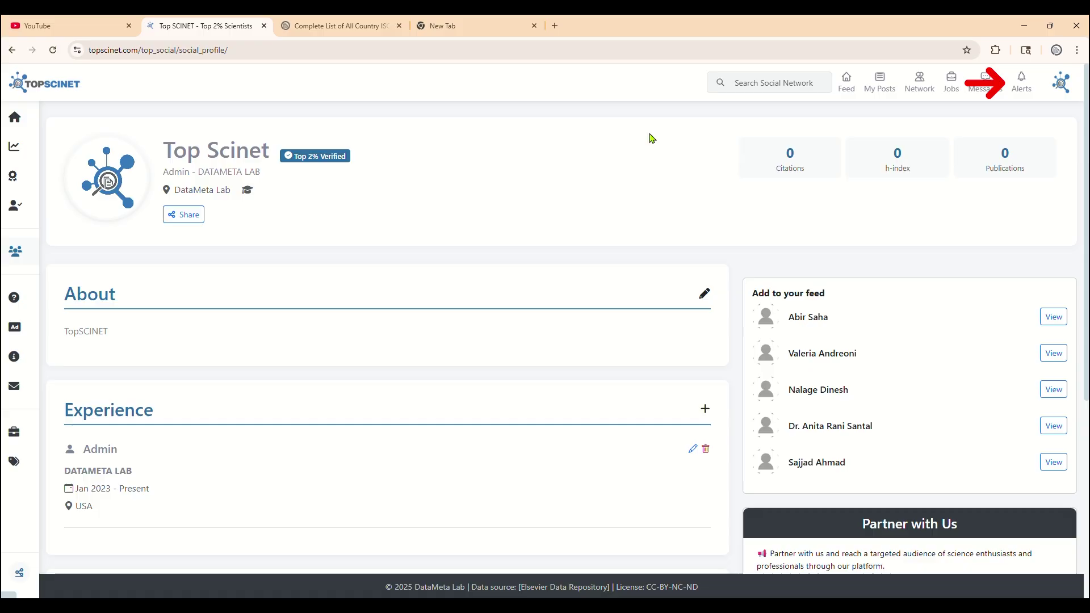
left_click(854, 87)
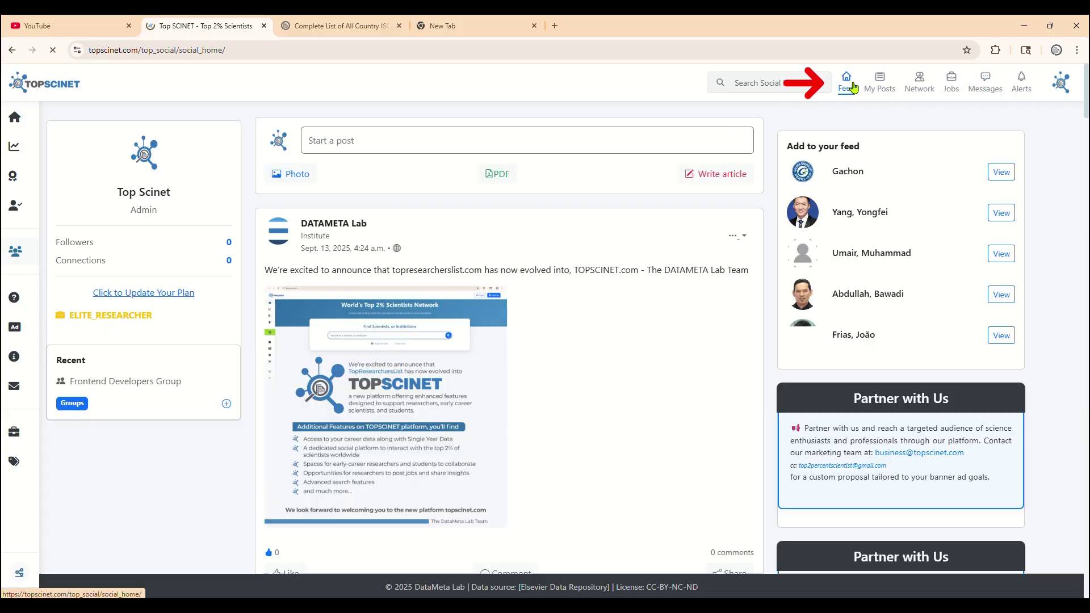
Open and close the 'Start a post' composer, then the 'Write article' composer
left_click(433, 144)
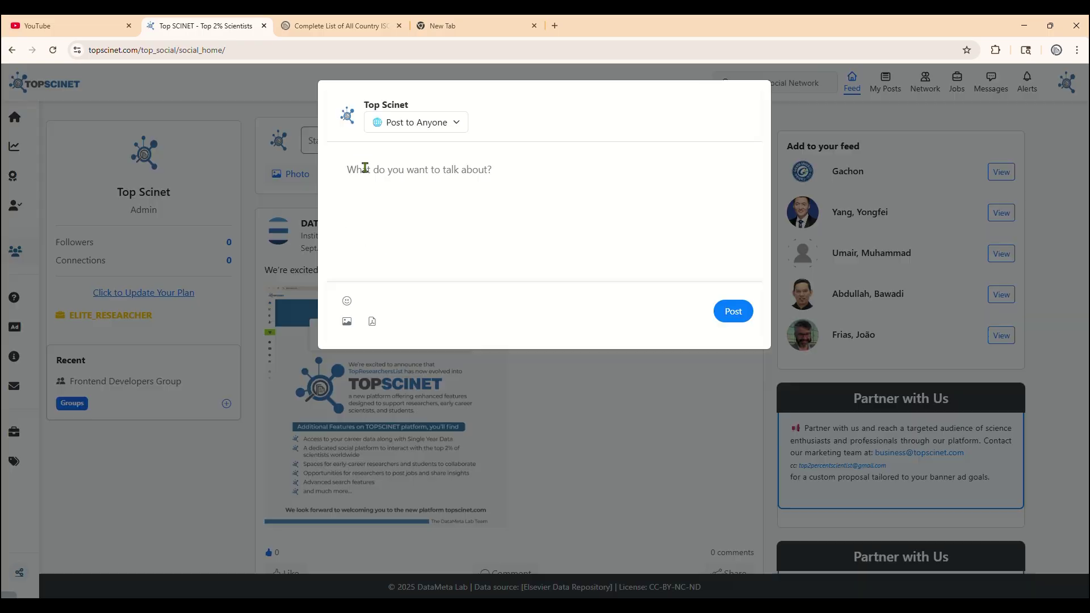
left_click(715, 405)
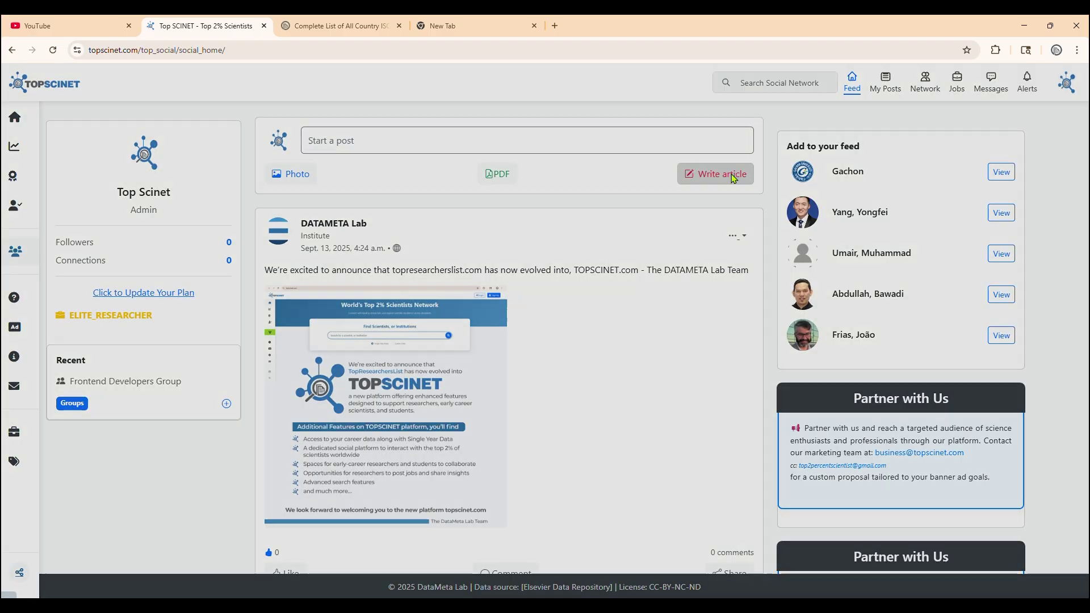
left_click(732, 177)
left_click(615, 419)
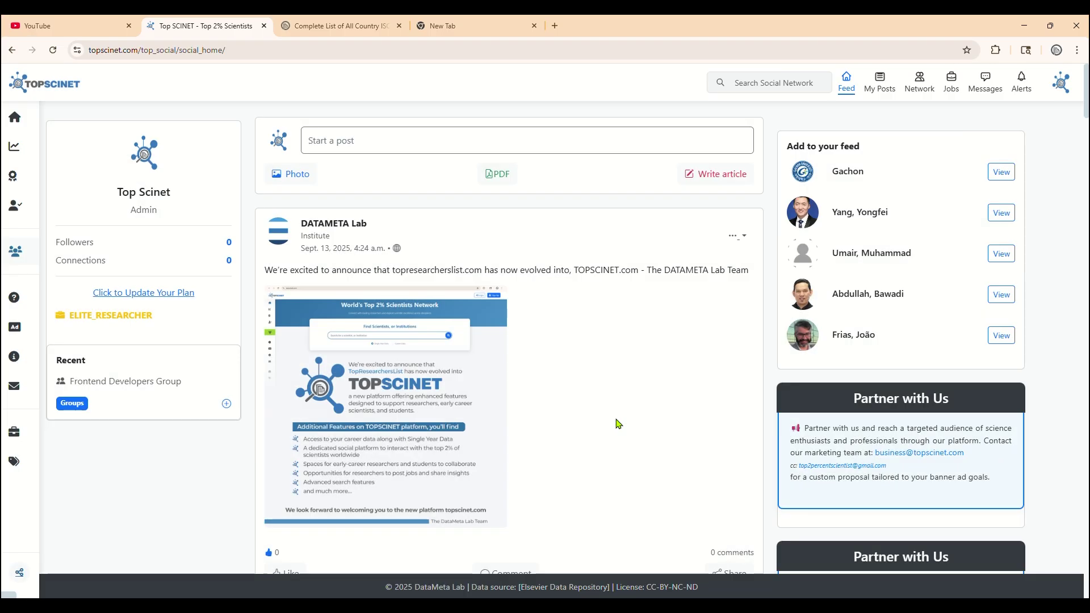